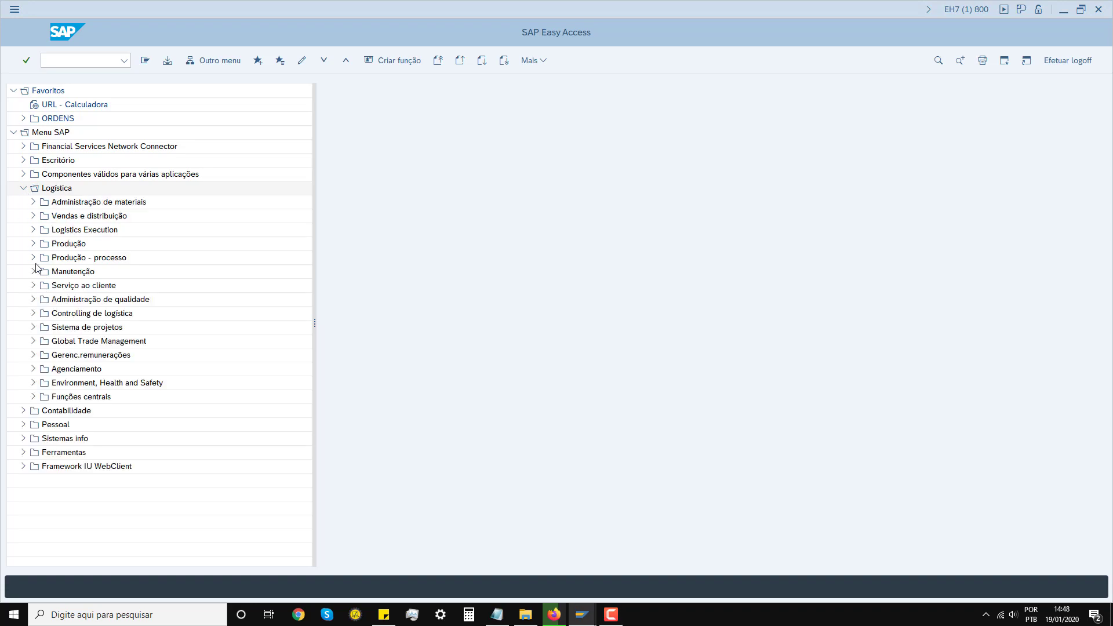
# Open the MI06 - Exibir transaction for inventory counts under Logística, Administração de materiais, Inventário físico, Contagem.
pyautogui.click(33, 201)
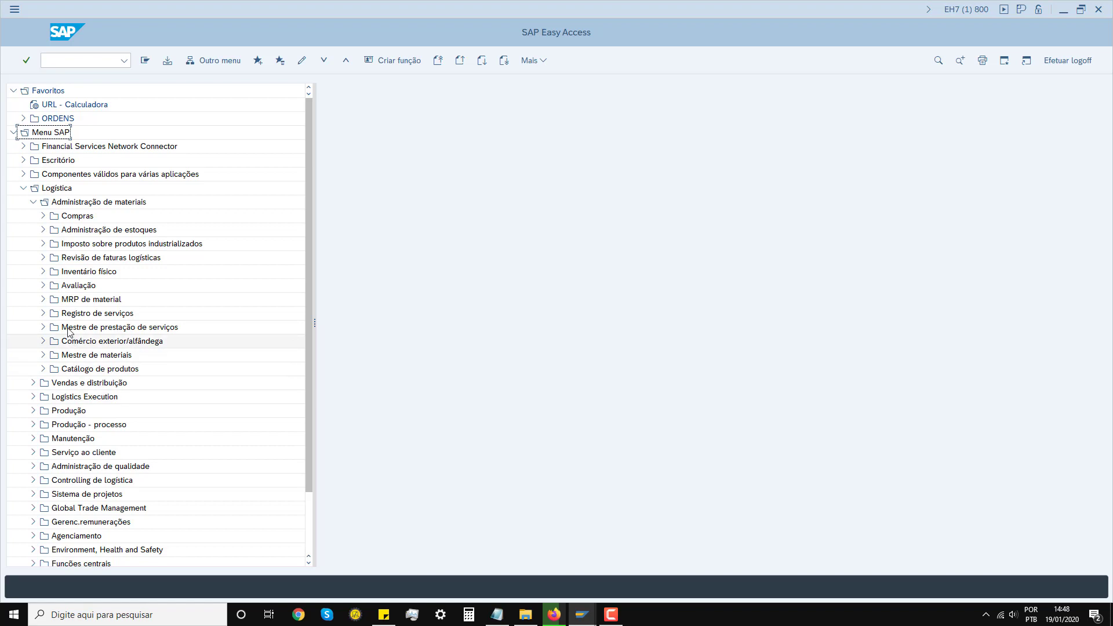
pyautogui.click(43, 271)
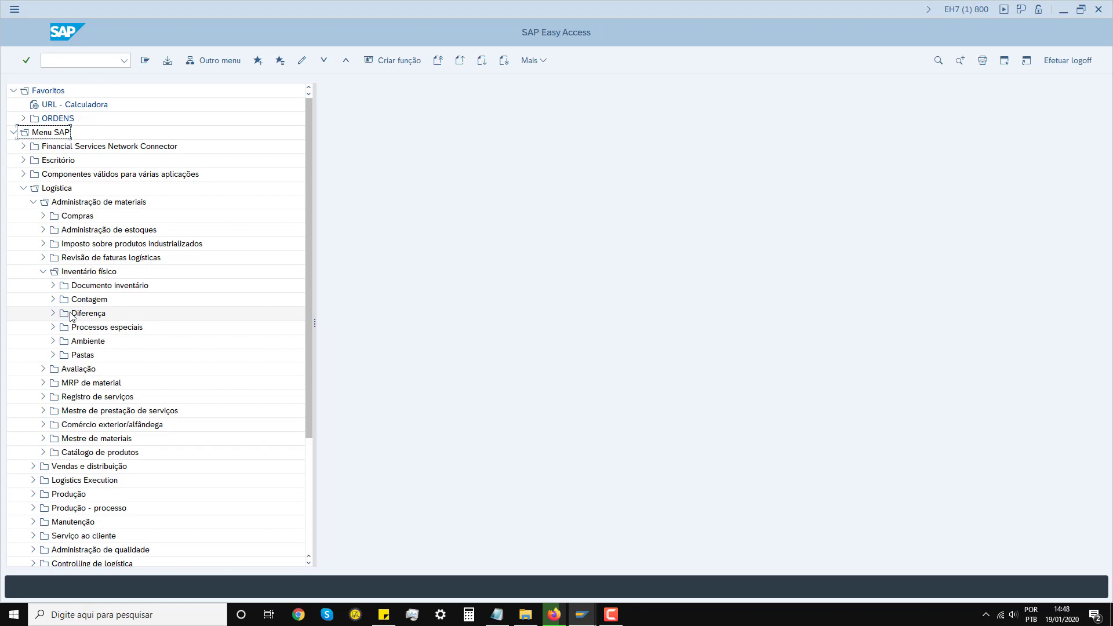
pyautogui.click(53, 299)
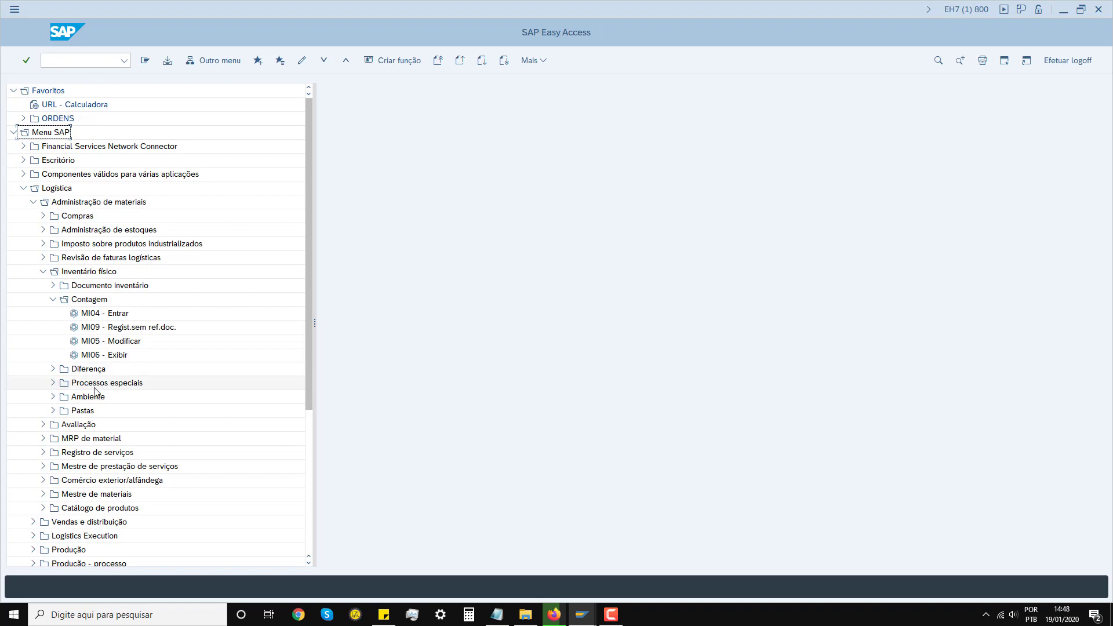
pyautogui.doubleClick(118, 355)
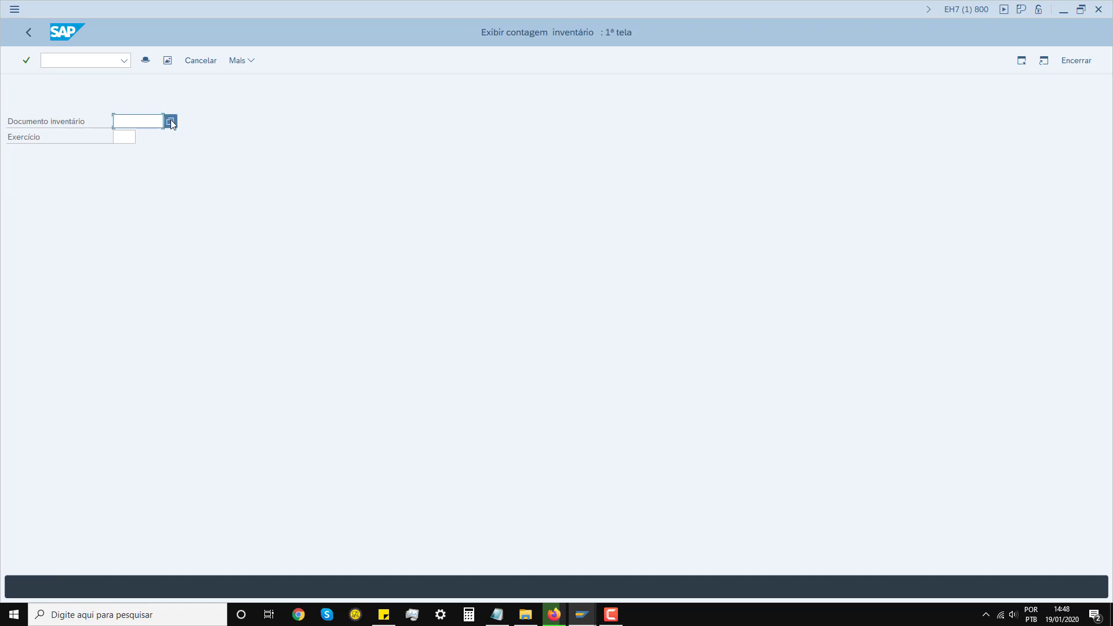
# Open the search by material for the Documento inventário field.
pyautogui.click(170, 121)
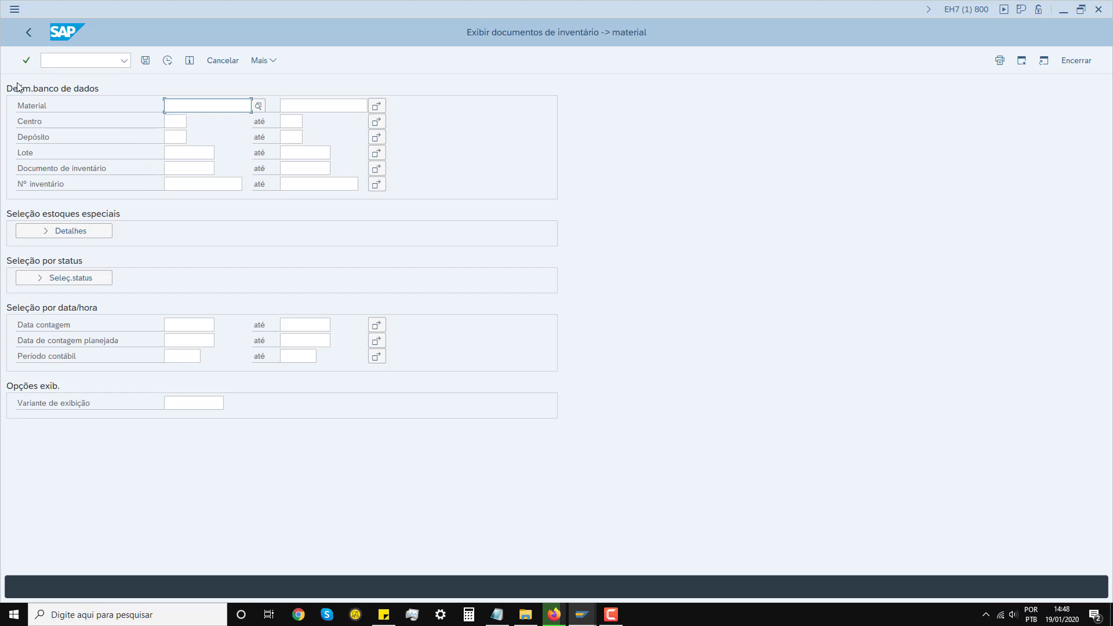
pyautogui.click(28, 32)
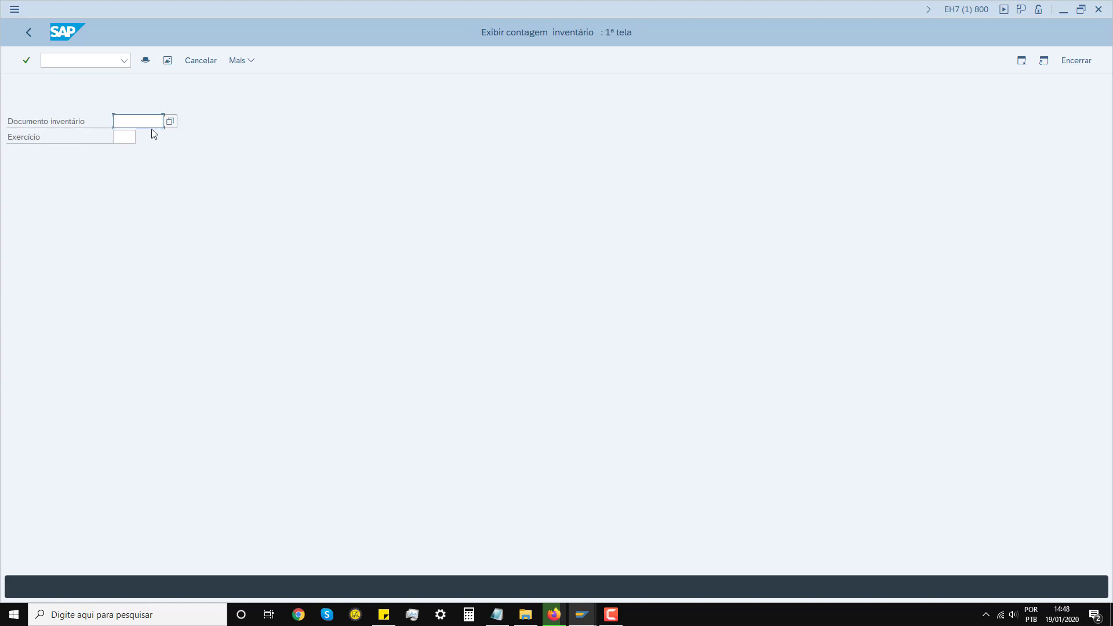
pyautogui.click(170, 120)
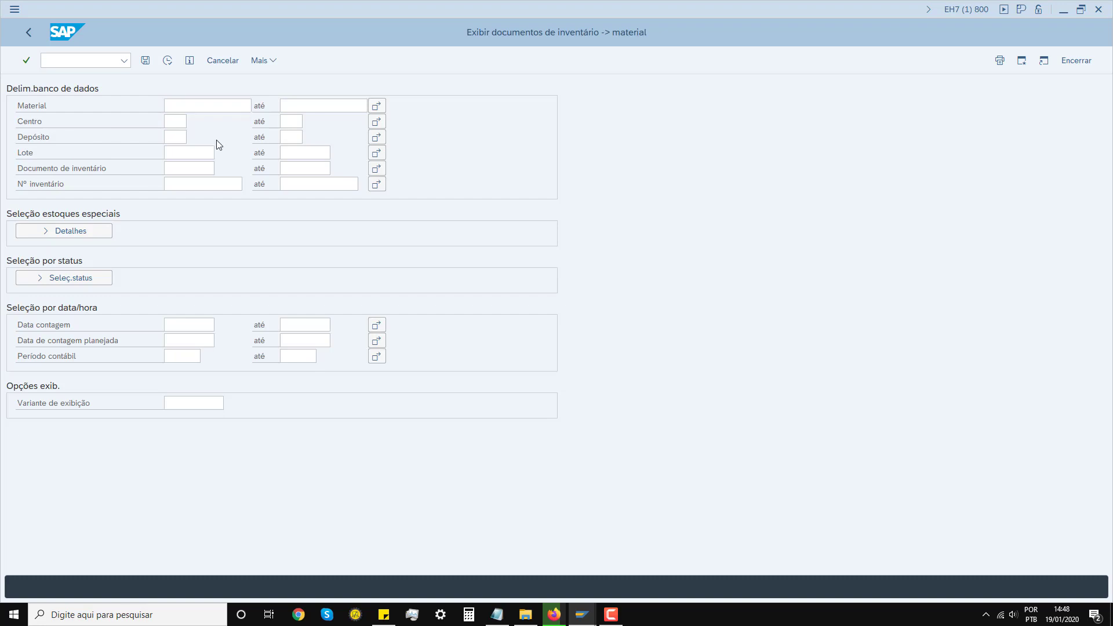
# Look up the material list, pick T-ATB01 and run the inventory document search for that material.
pyautogui.press('F4')
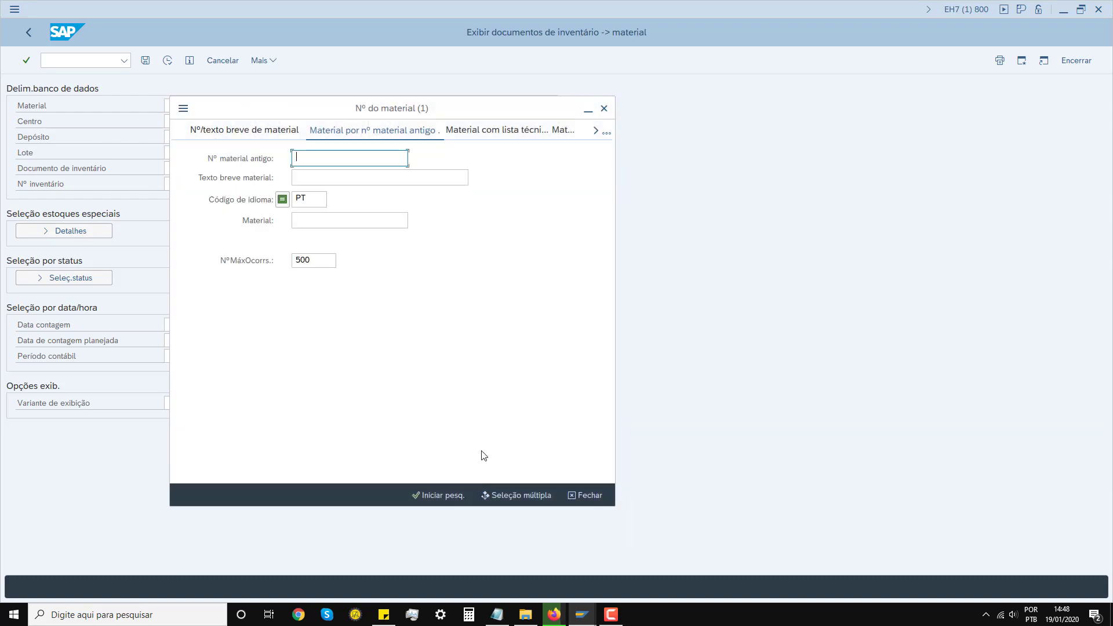
pyautogui.click(437, 497)
pyautogui.click(439, 496)
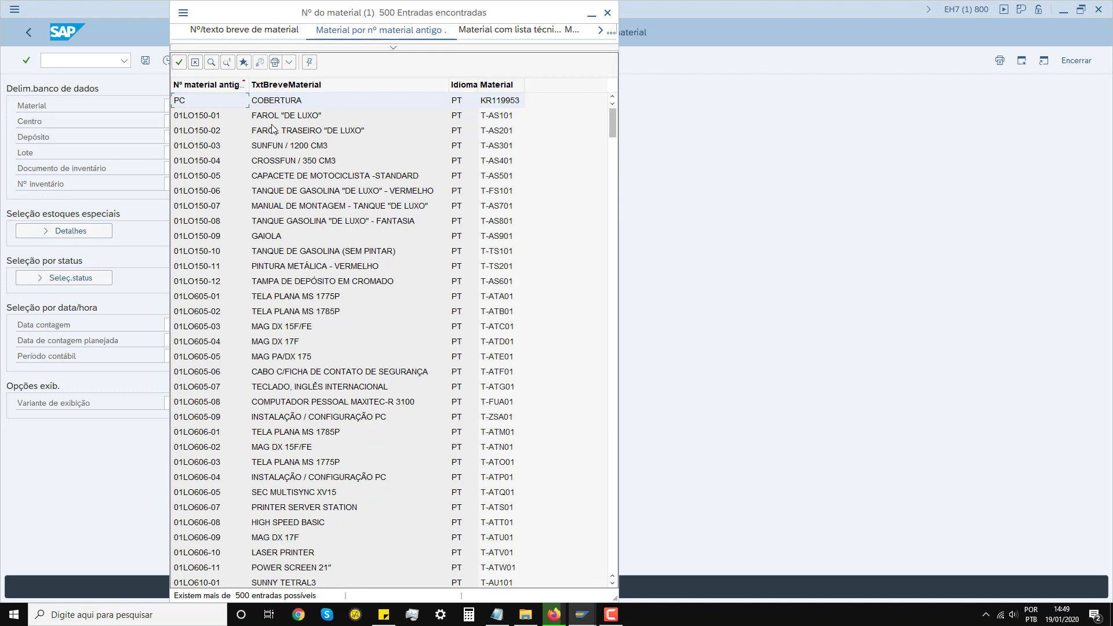
pyautogui.click(310, 315)
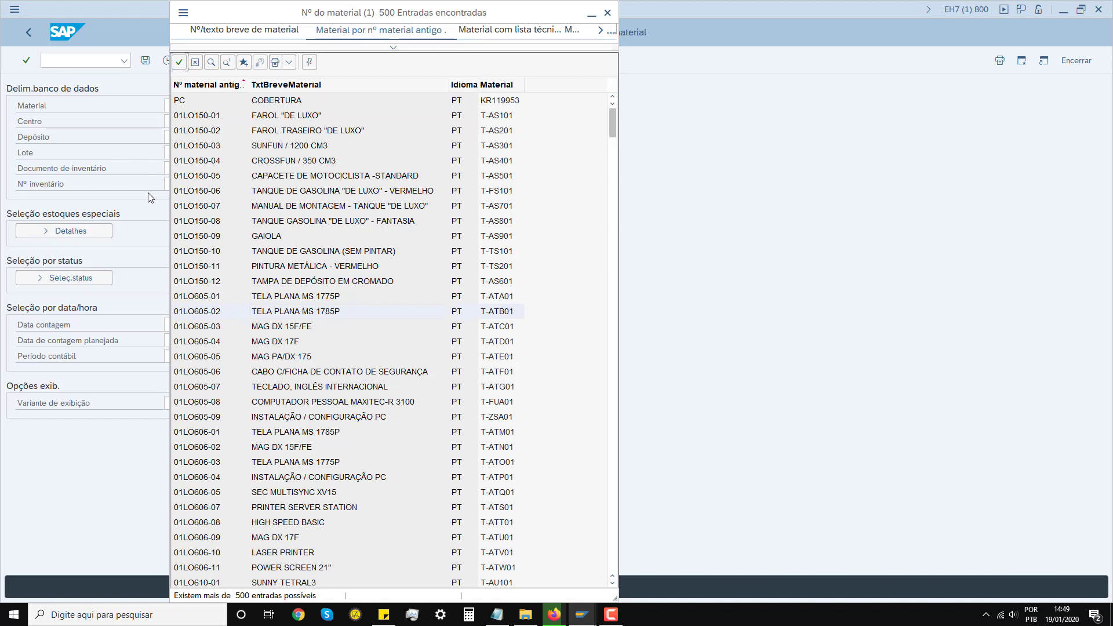
pyautogui.press('Return')
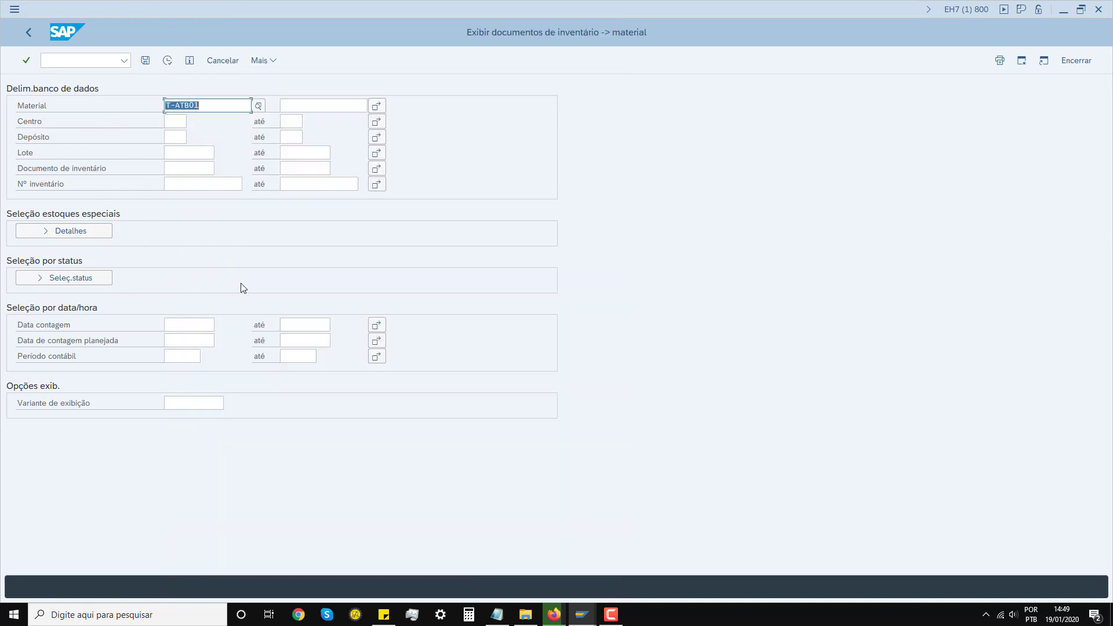
pyautogui.click(167, 61)
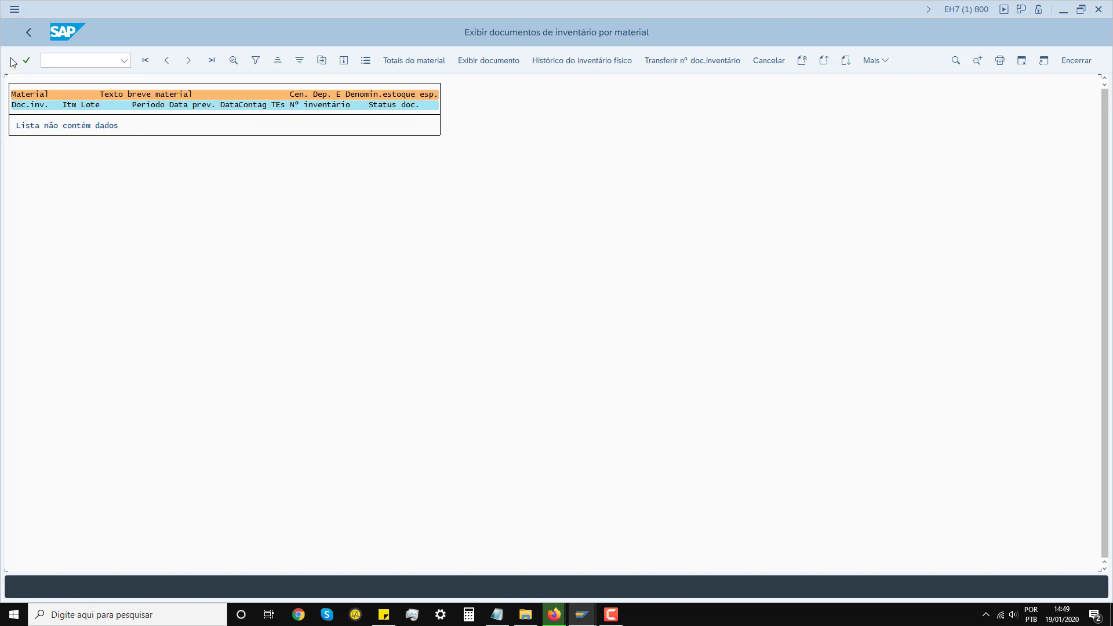
pyautogui.click(27, 33)
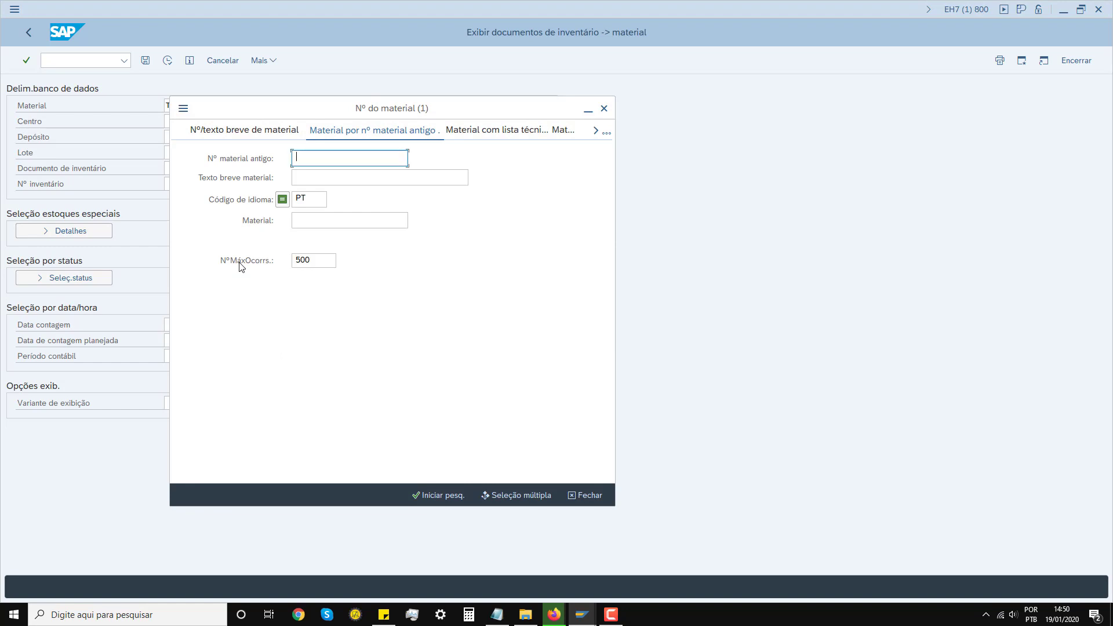
pyautogui.click(603, 109)
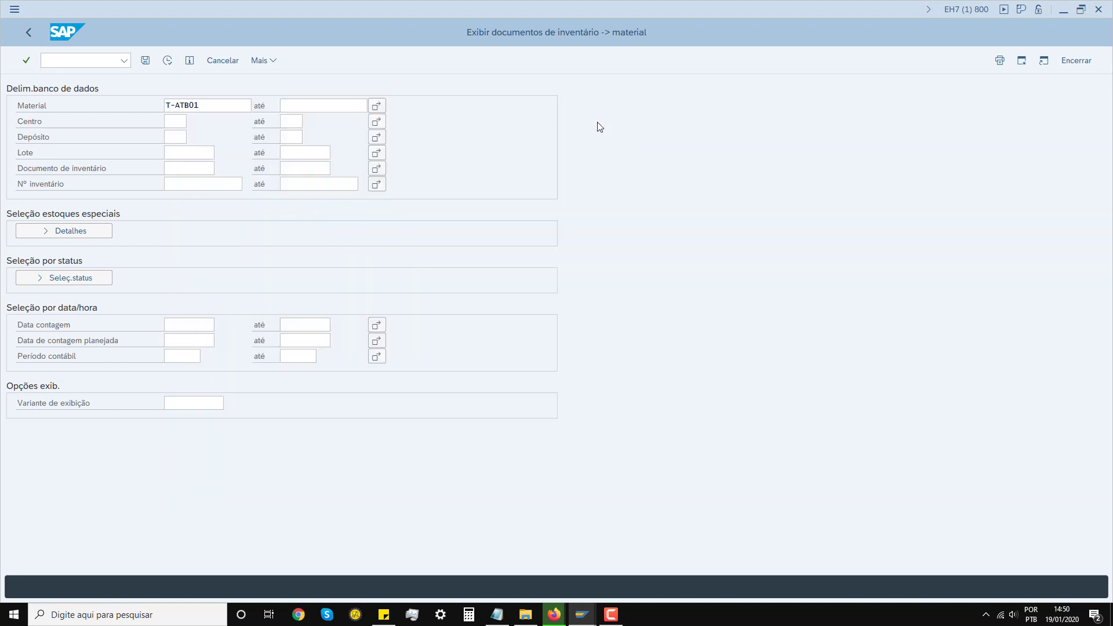
# Set the material criterion to 100-100 (Carcaças) and run the inventory document search.
pyautogui.press('BackSpace')
pyautogui.write('100')
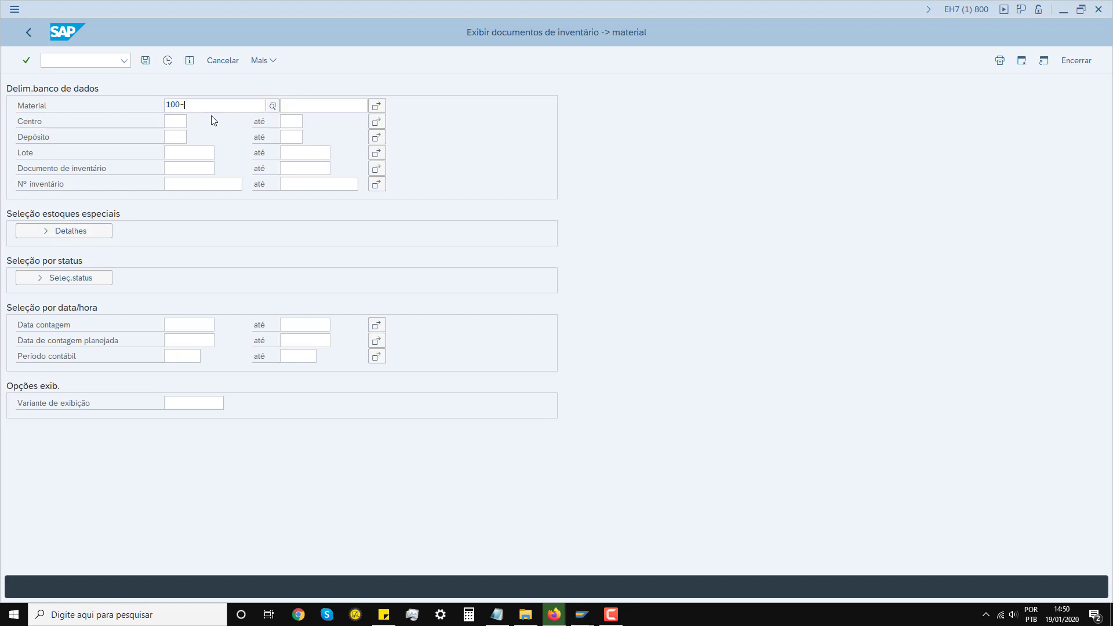
pyautogui.write('-100')
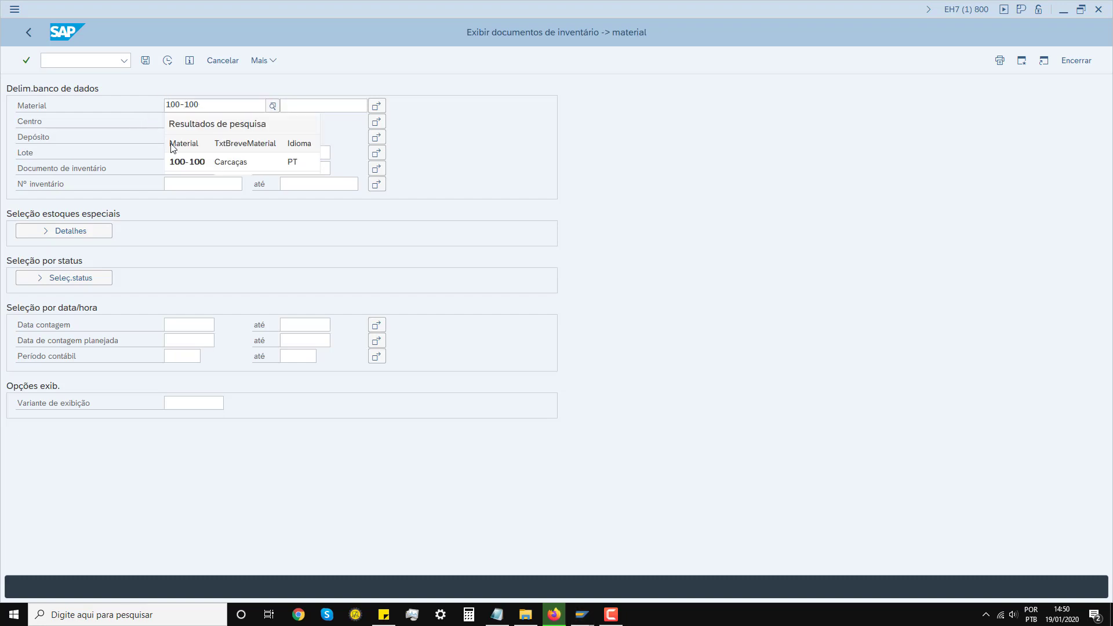
pyautogui.click(185, 160)
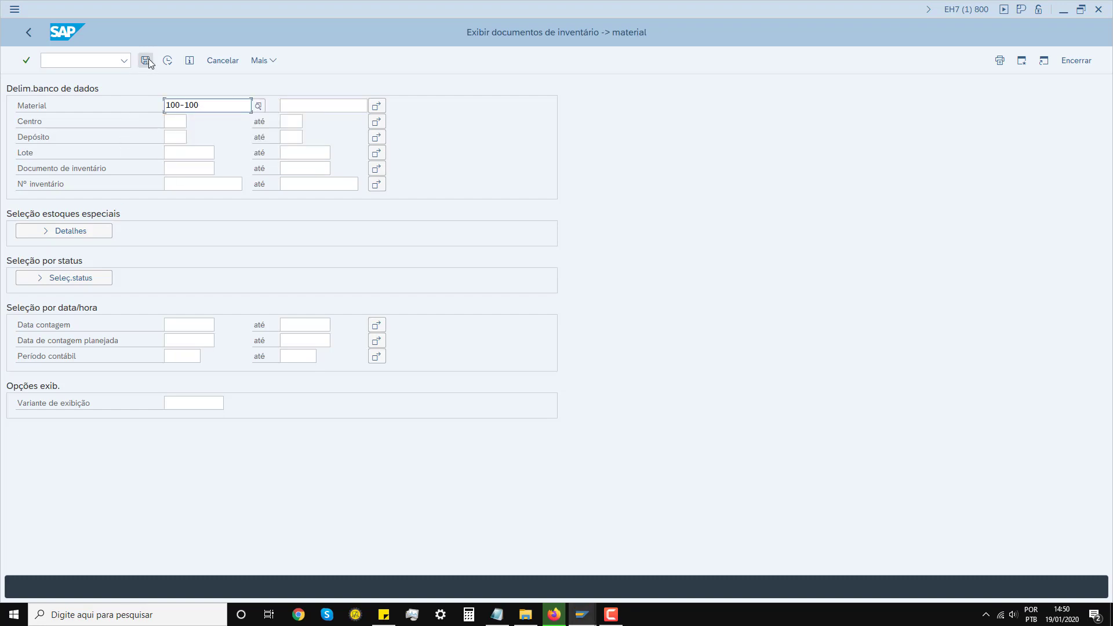
pyautogui.click(168, 60)
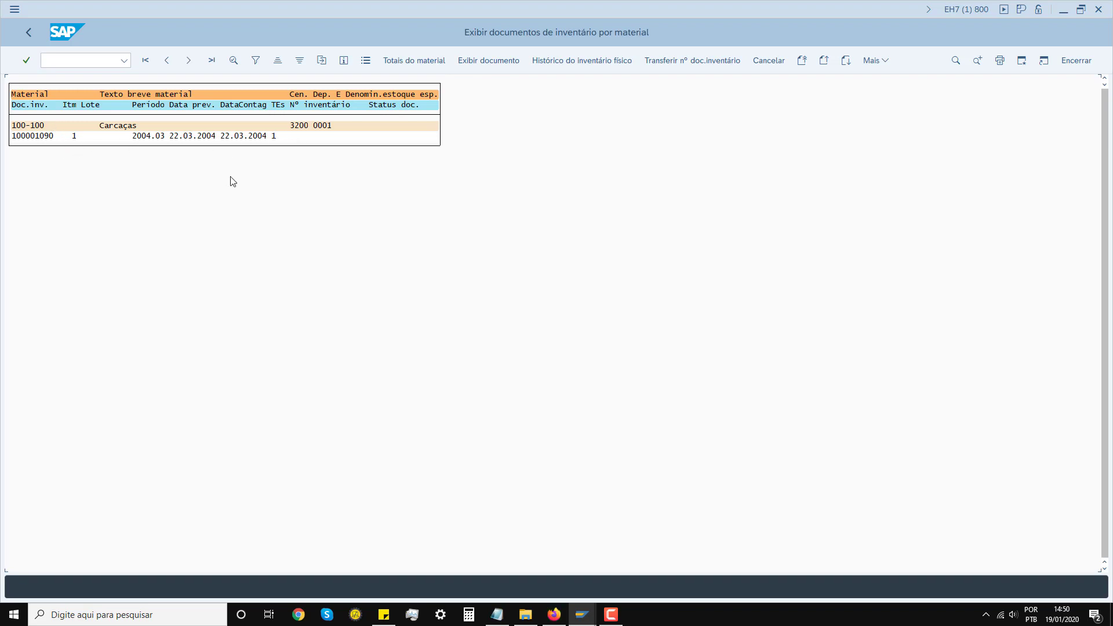
# Examine the detail view of the inventory document listed for material 100-100, including its count dates and inventory status.
pyautogui.hotkey('ctrl', '/')
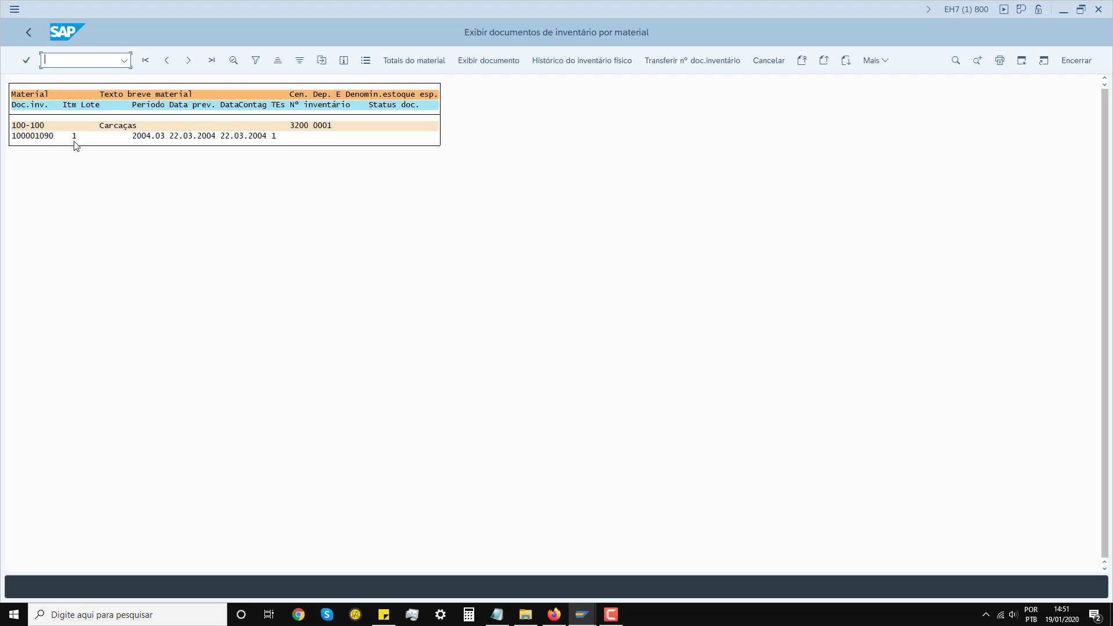
pyautogui.click(234, 61)
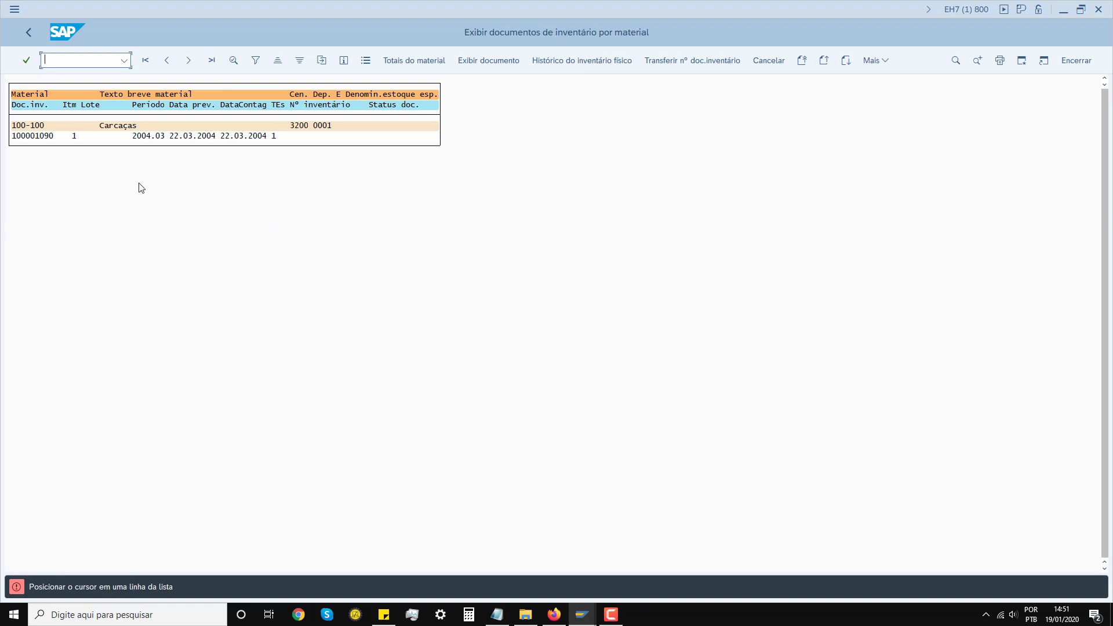
pyautogui.click(174, 136)
pyautogui.press('Return')
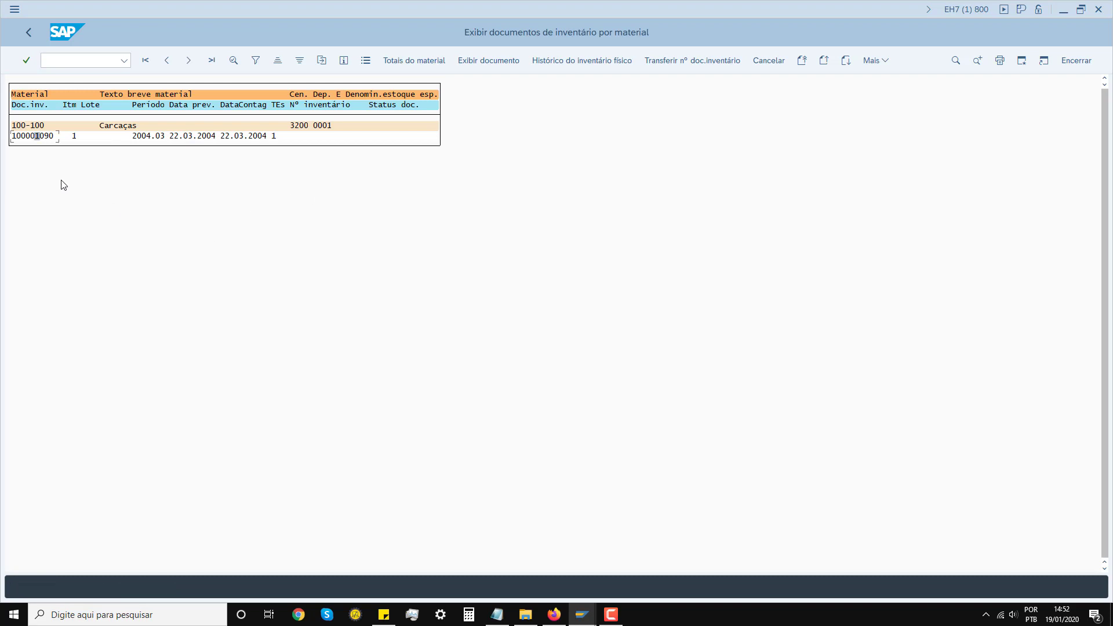
pyautogui.click(19, 137)
pyautogui.click(233, 60)
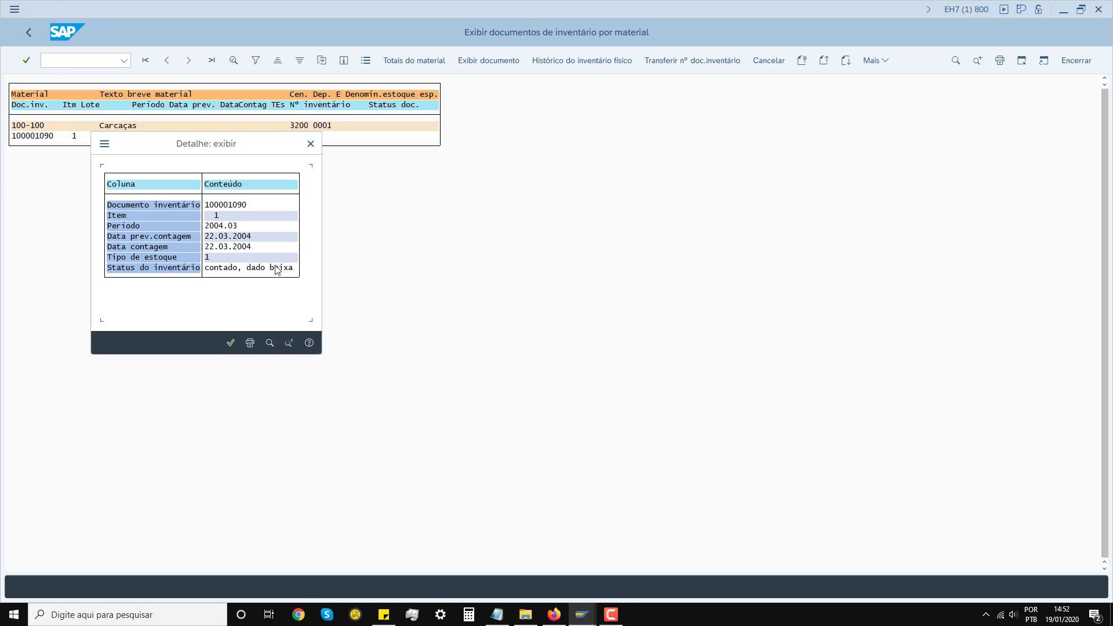
pyautogui.click(250, 204)
pyautogui.click(230, 343)
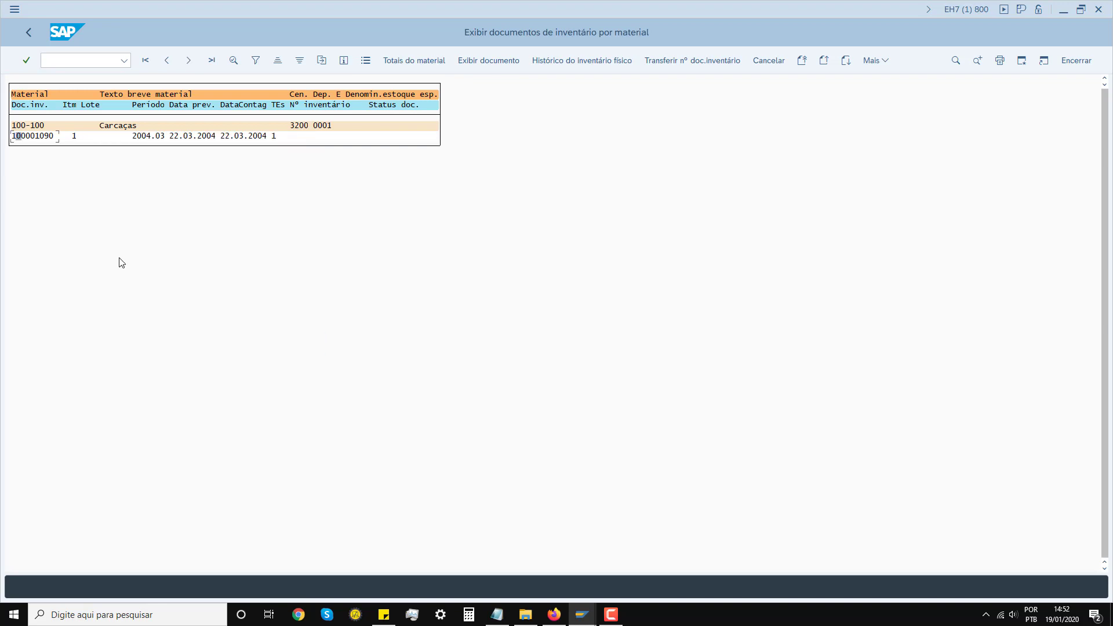
# Return to the count display's initial screen and open inventory document 100001090 for fiscal year 2004.
pyautogui.click(28, 33)
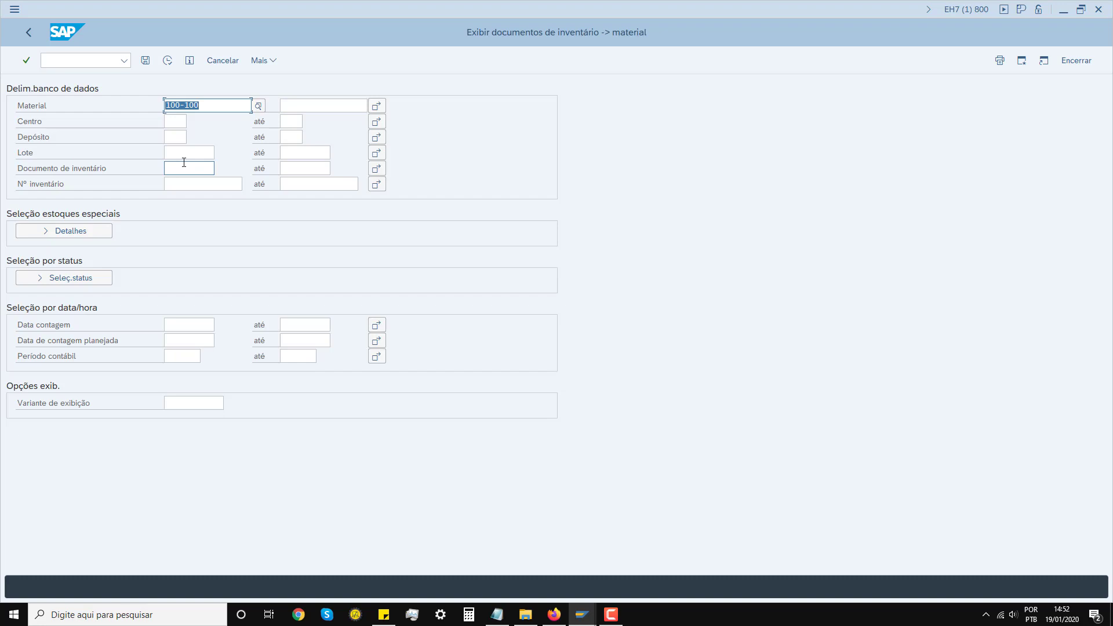
pyautogui.click(26, 33)
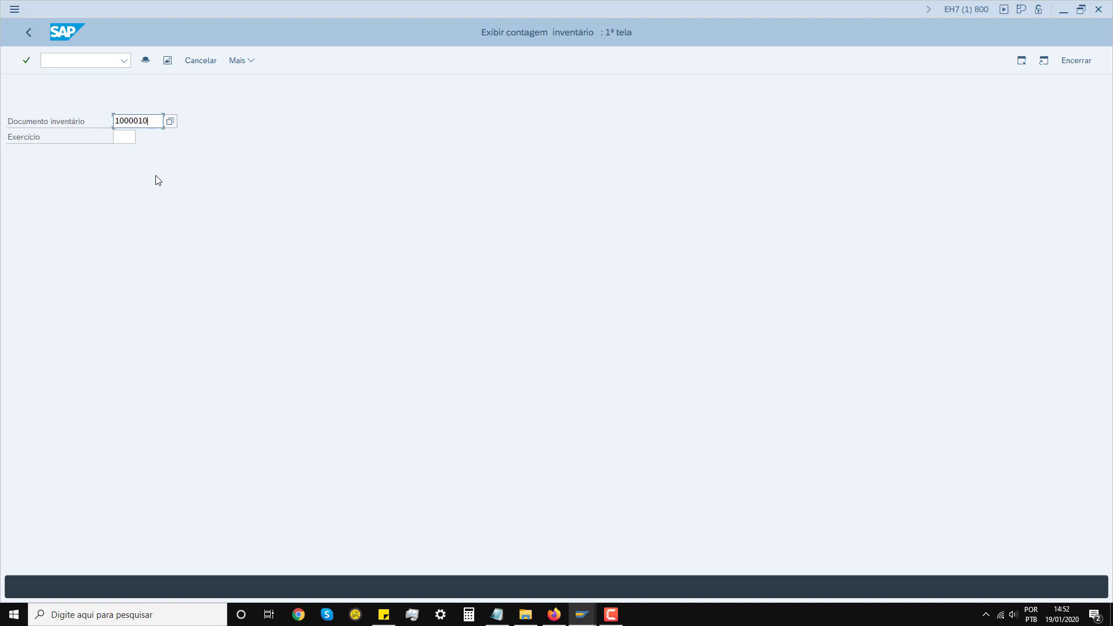
pyautogui.click(127, 139)
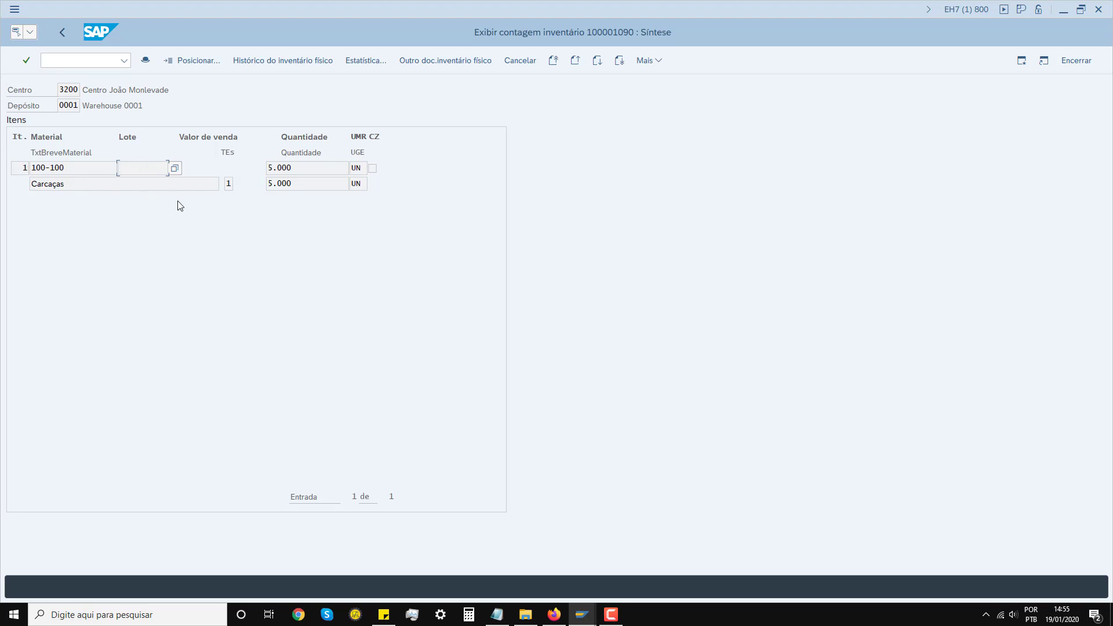
# Examine the counted item's physical inventory history and the details of its material document.
pyautogui.click(296, 61)
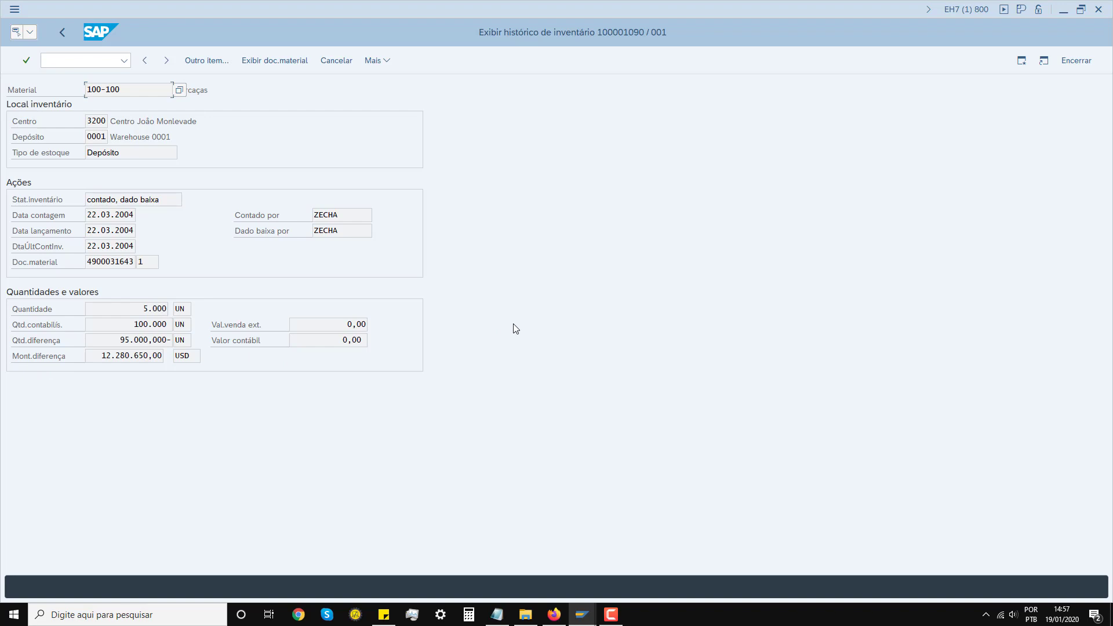
pyautogui.click(257, 61)
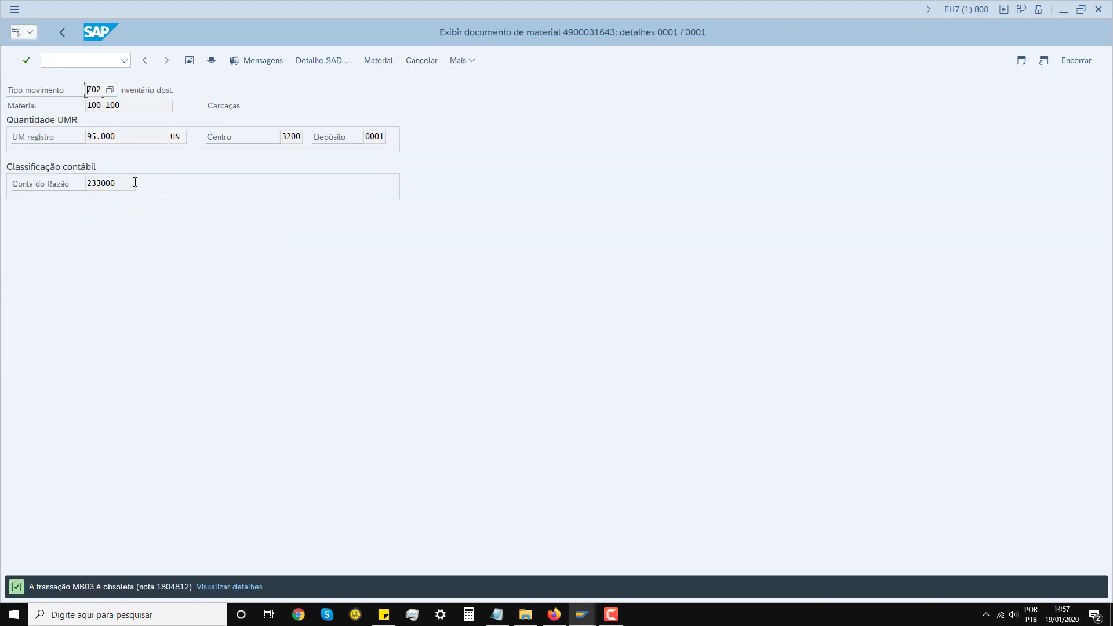
pyautogui.click(123, 181)
pyautogui.click(30, 33)
pyautogui.click(62, 239)
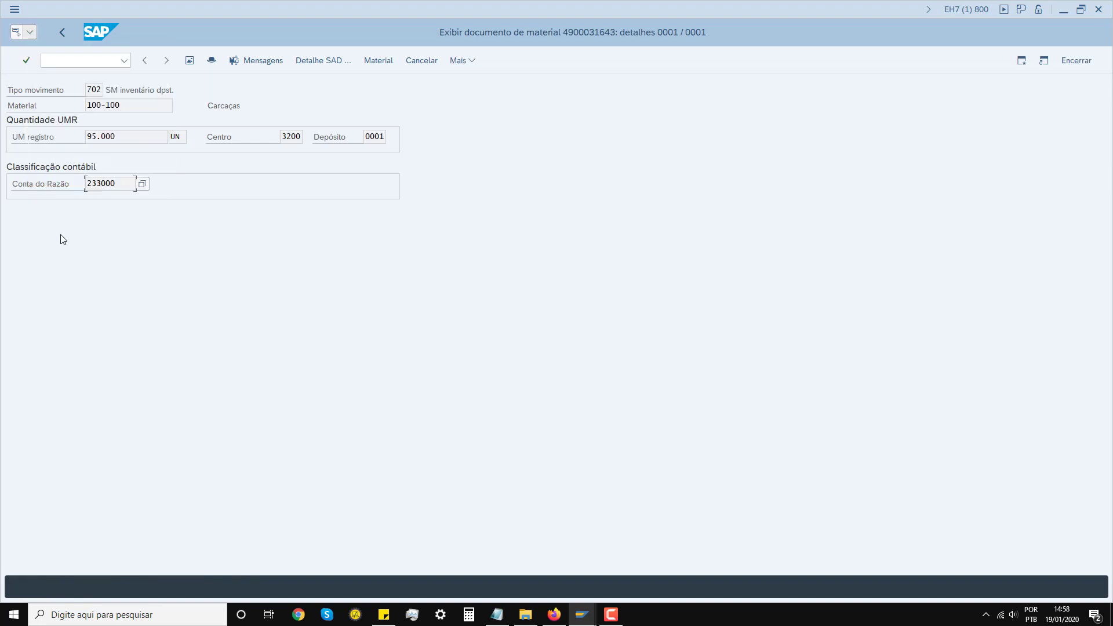
# Go back from the material document to the initial screen of the inventory count display.
pyautogui.click(58, 35)
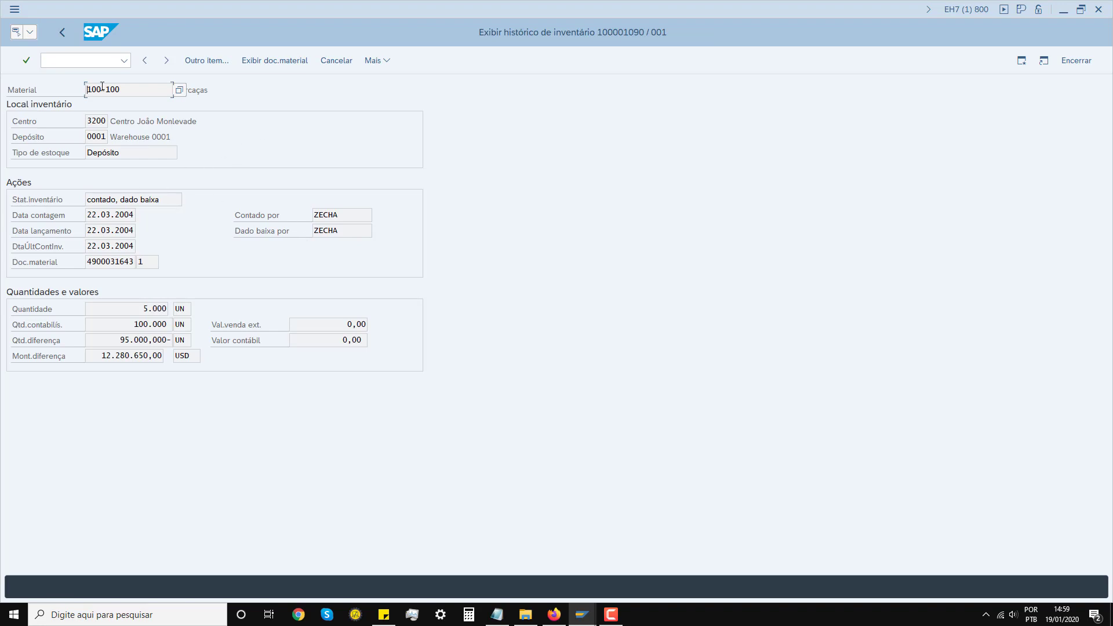
pyautogui.click(62, 33)
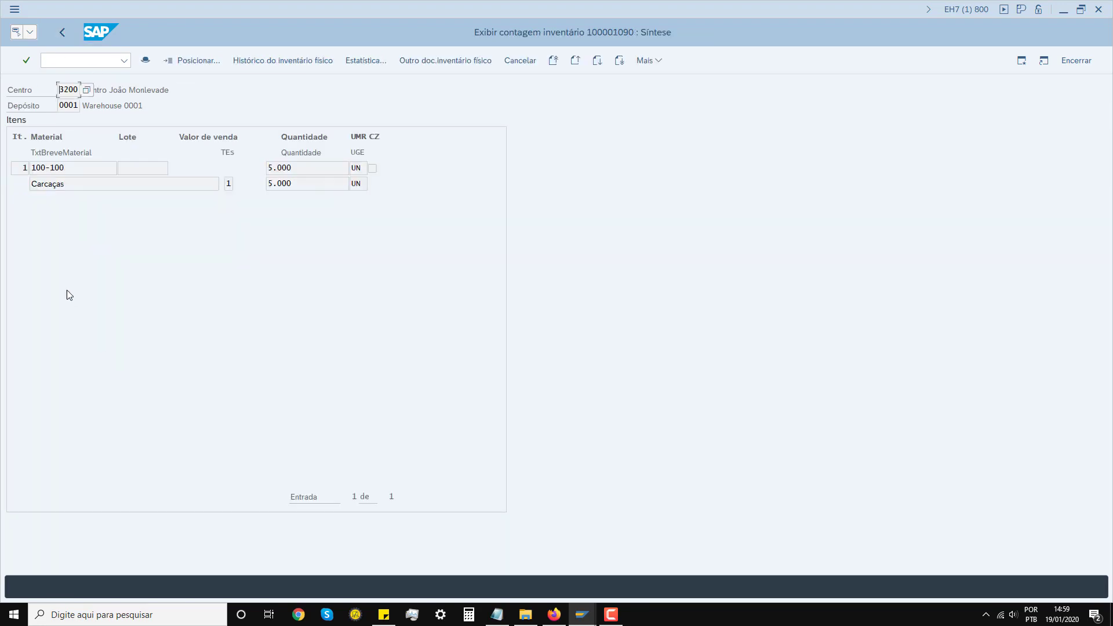
pyautogui.click(65, 33)
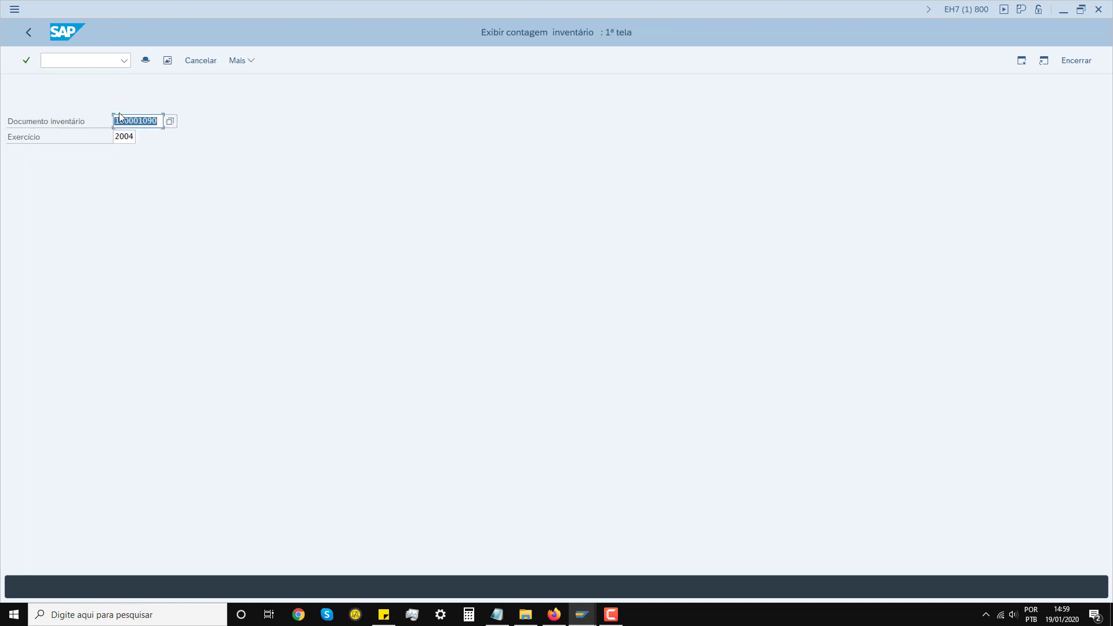